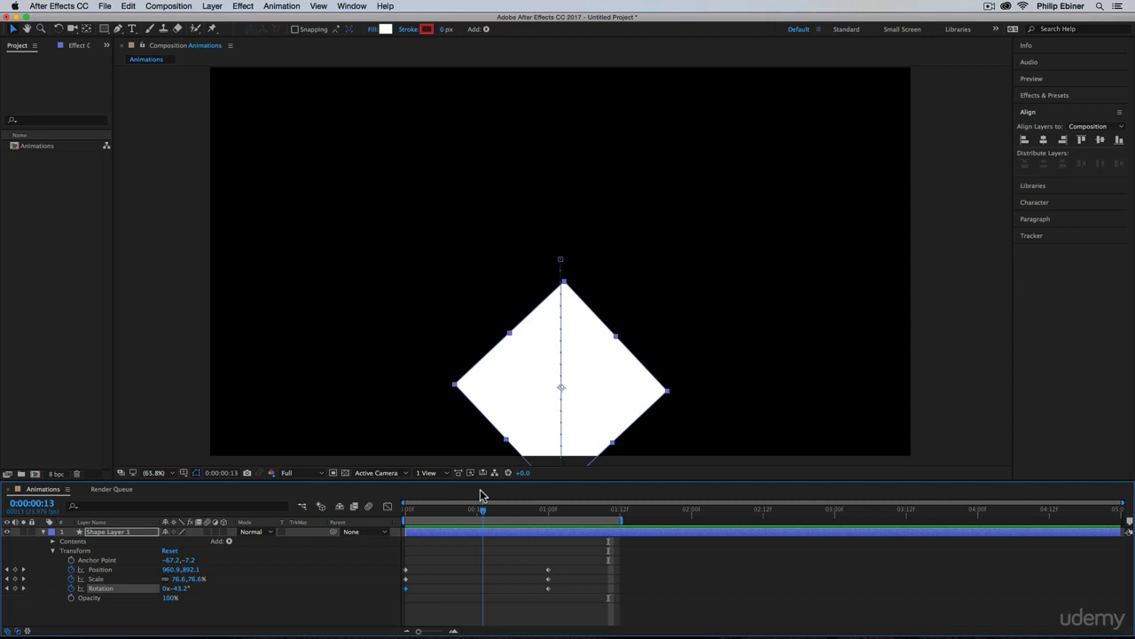
Enable motion blur on Shape Layer 1 and for the composition, and play back the square's animation from the start.
drag(480, 490, 480, 491)
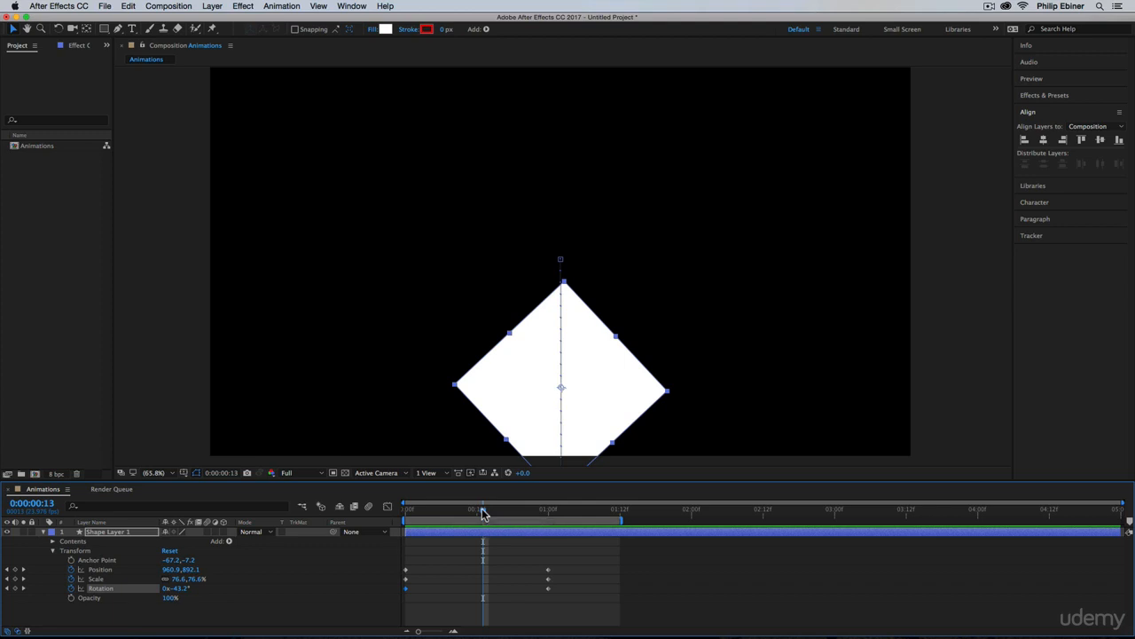
drag(482, 512, 364, 513)
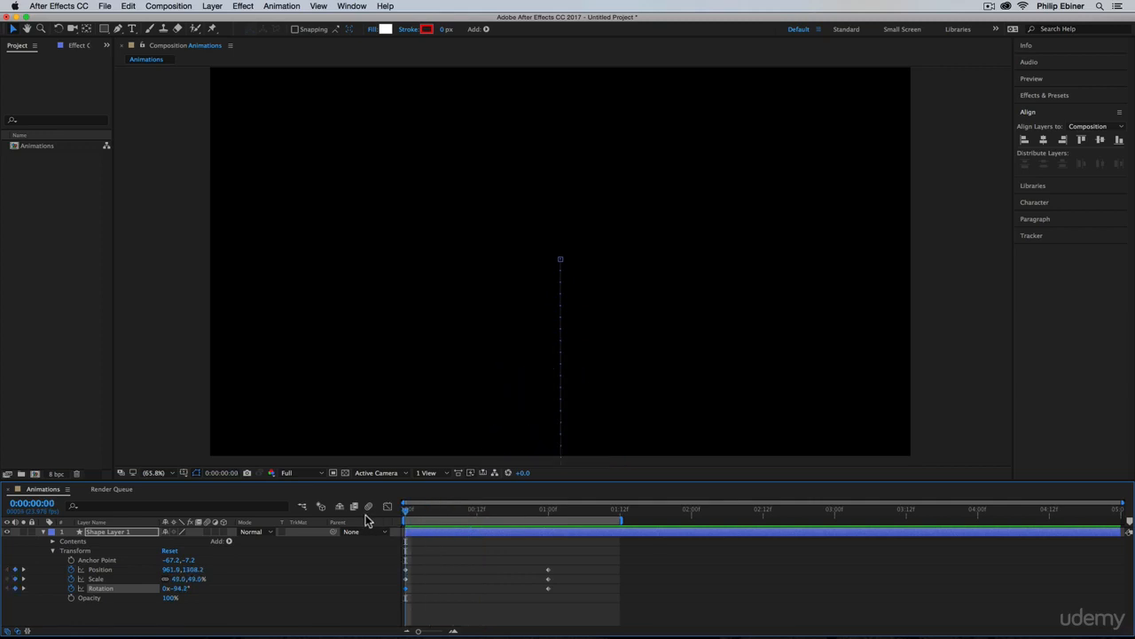
key(space)
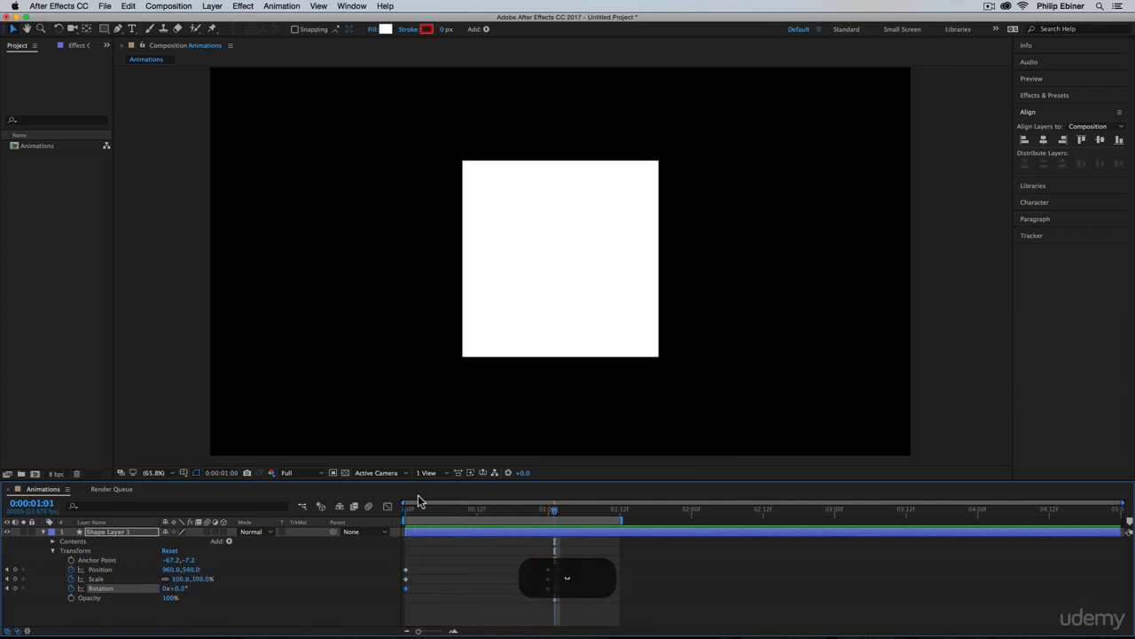
key(space)
drag(410, 512, 507, 514)
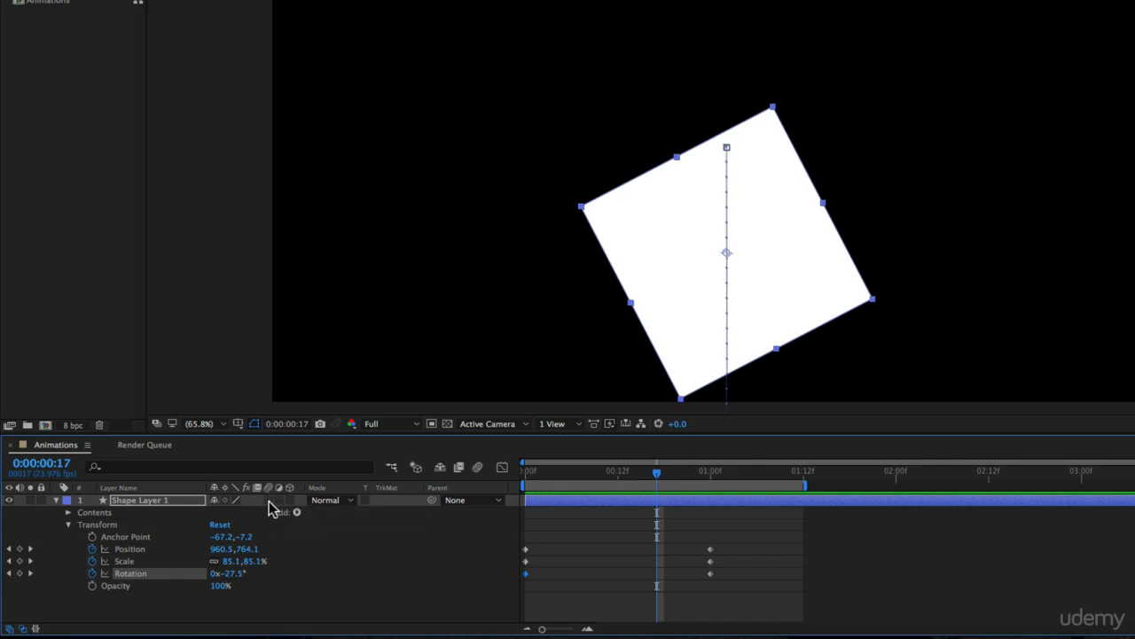
click(269, 501)
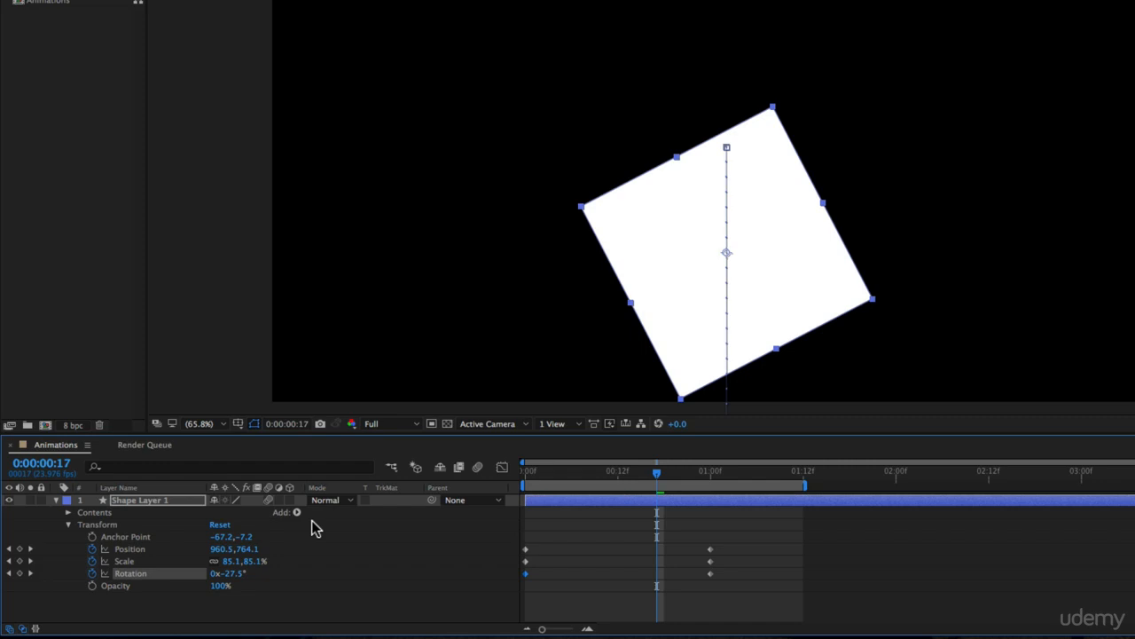
click(479, 468)
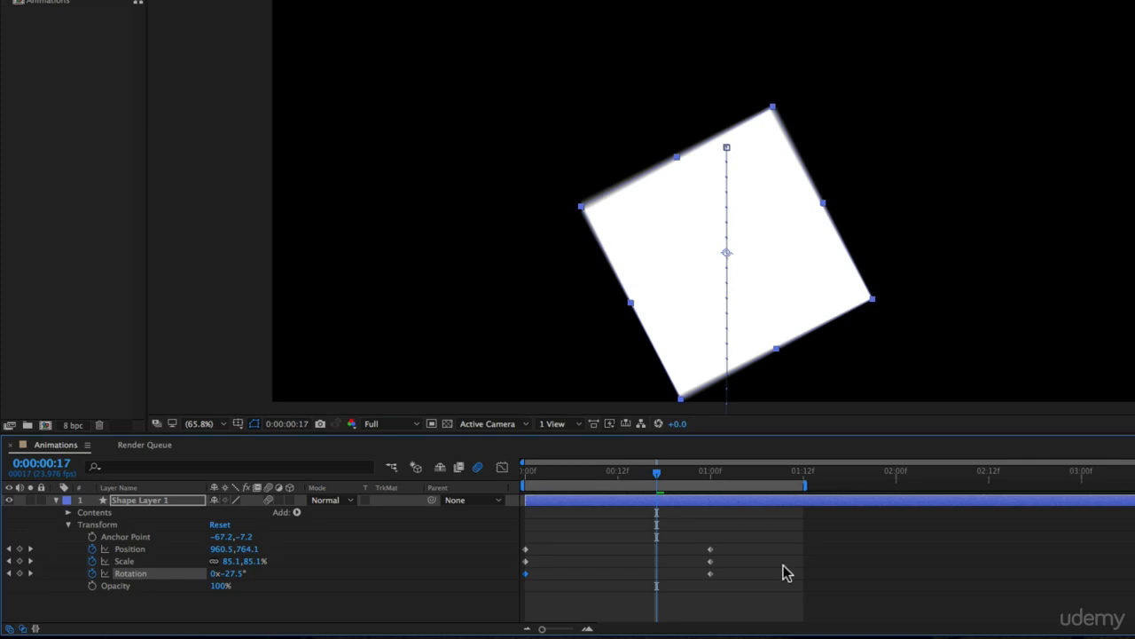
drag(658, 473, 466, 472)
key(space)
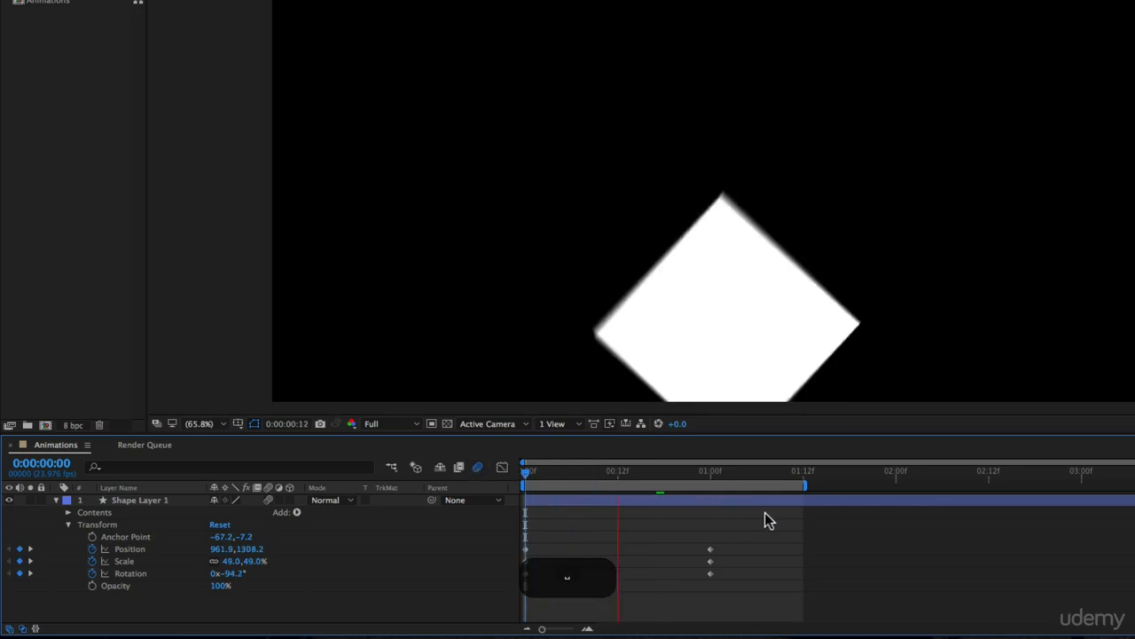
key(space)
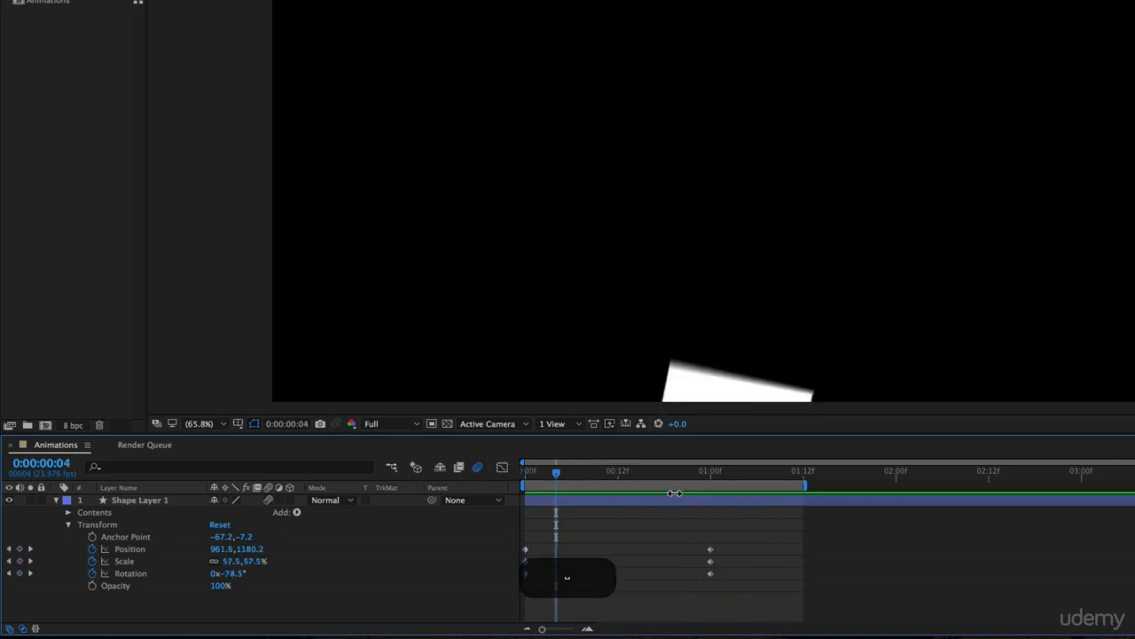
key(space)
key(space)
Move the ending Position, Scale and Rotation keyframes to 0:00:00:12 and play back the animation.
drag(643, 477, 618, 471)
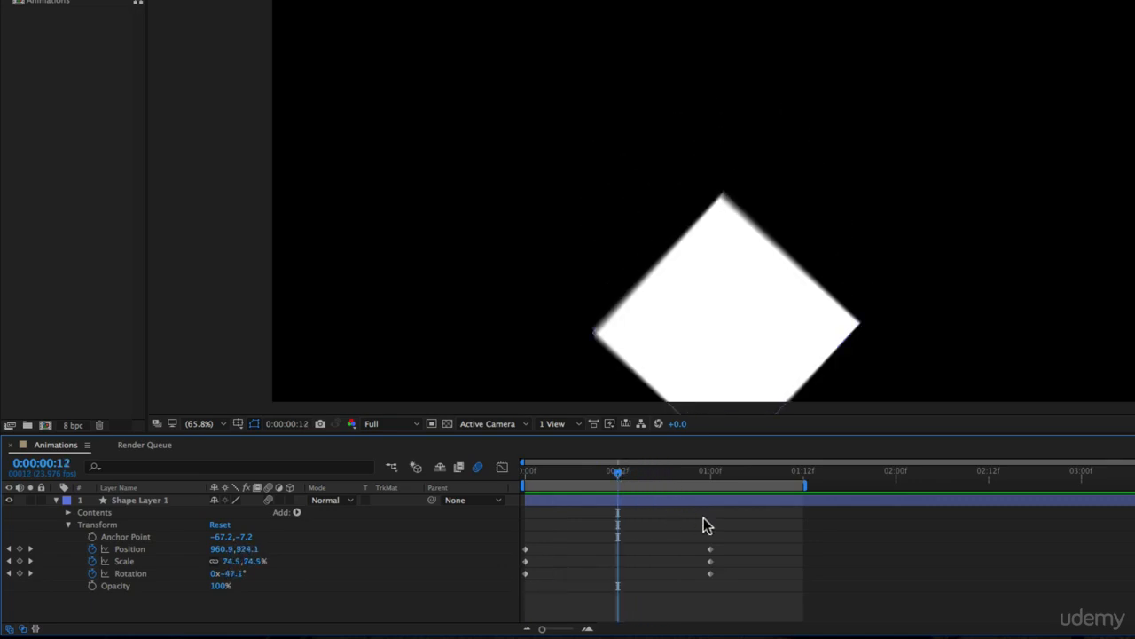
drag(723, 530, 706, 604)
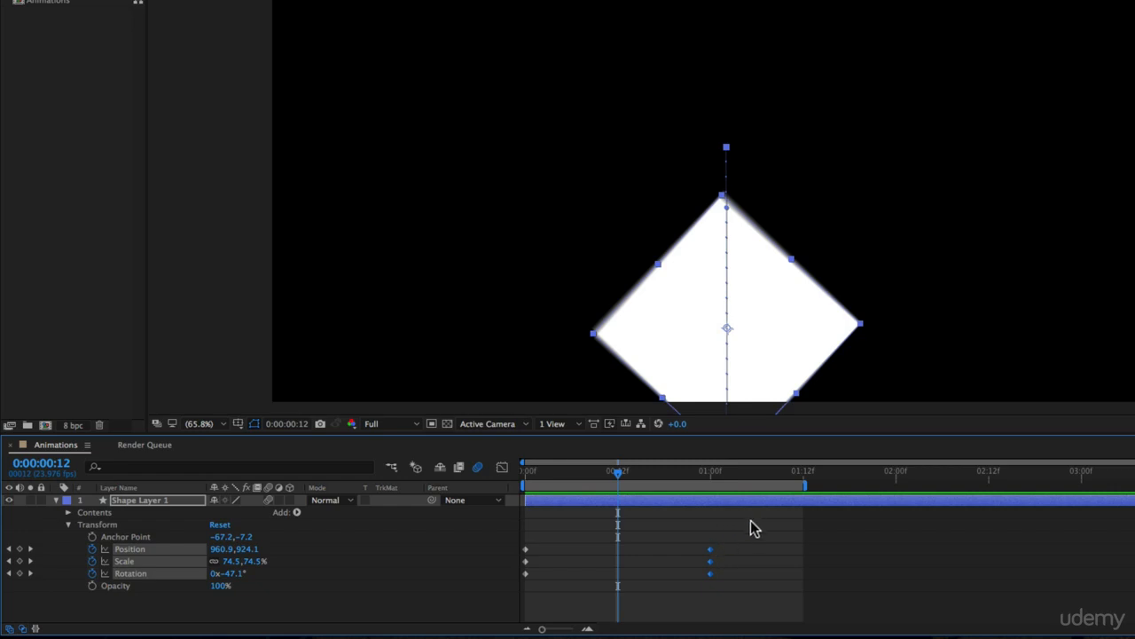
drag(754, 521, 710, 588)
mouse_move(737, 522)
mouse_down()
mouse_move(679, 598)
mouse_move(710, 585)
mouse_move(619, 586)
mouse_up()
key(space)
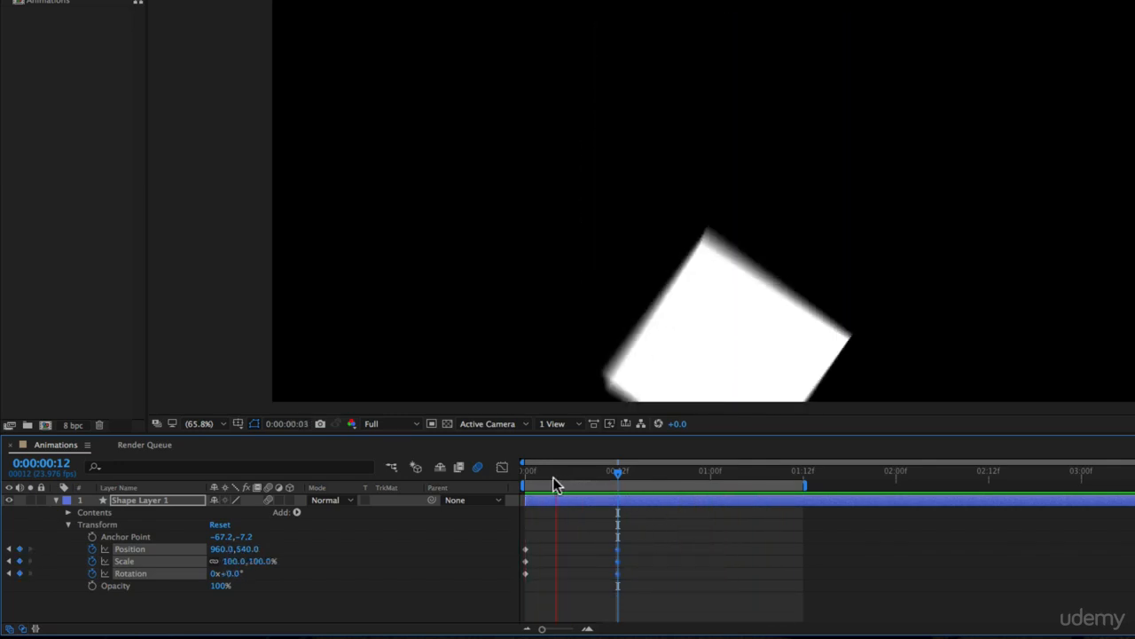
key(space)
Compare the moving square with the composition's motion blur off and on, and examine the blur at several early frames.
drag(537, 482, 589, 488)
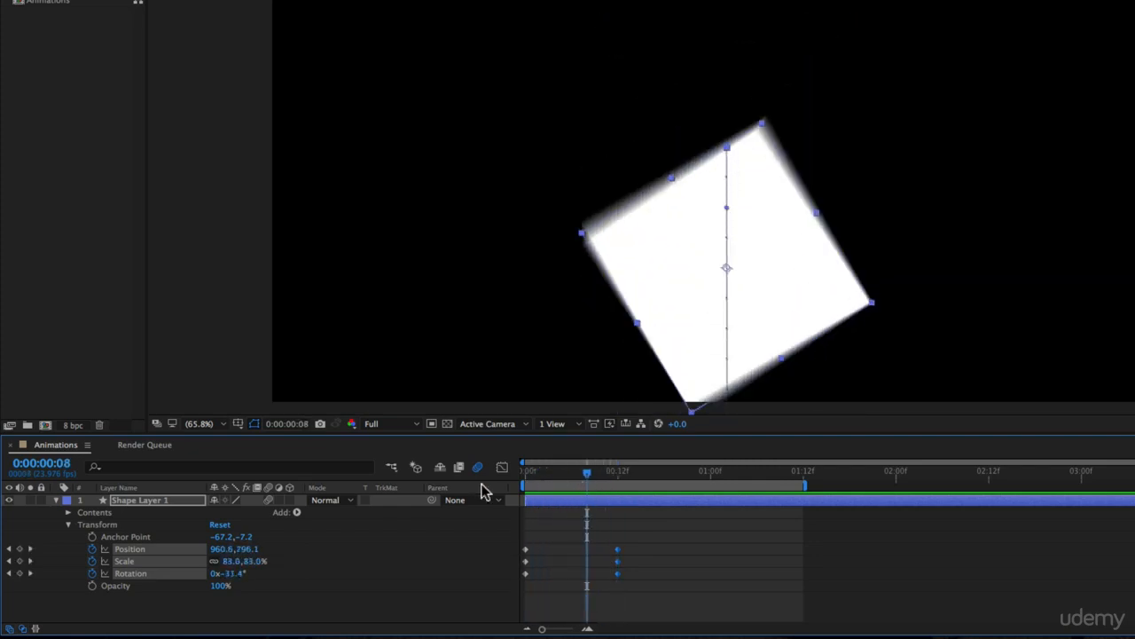
click(481, 466)
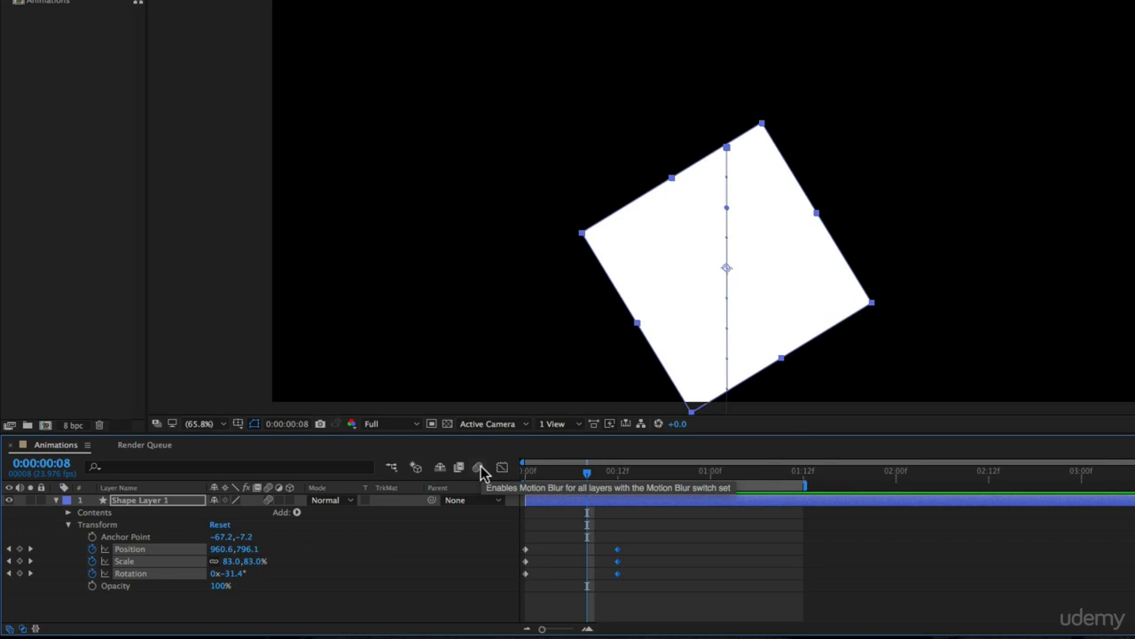
click(481, 465)
key(space)
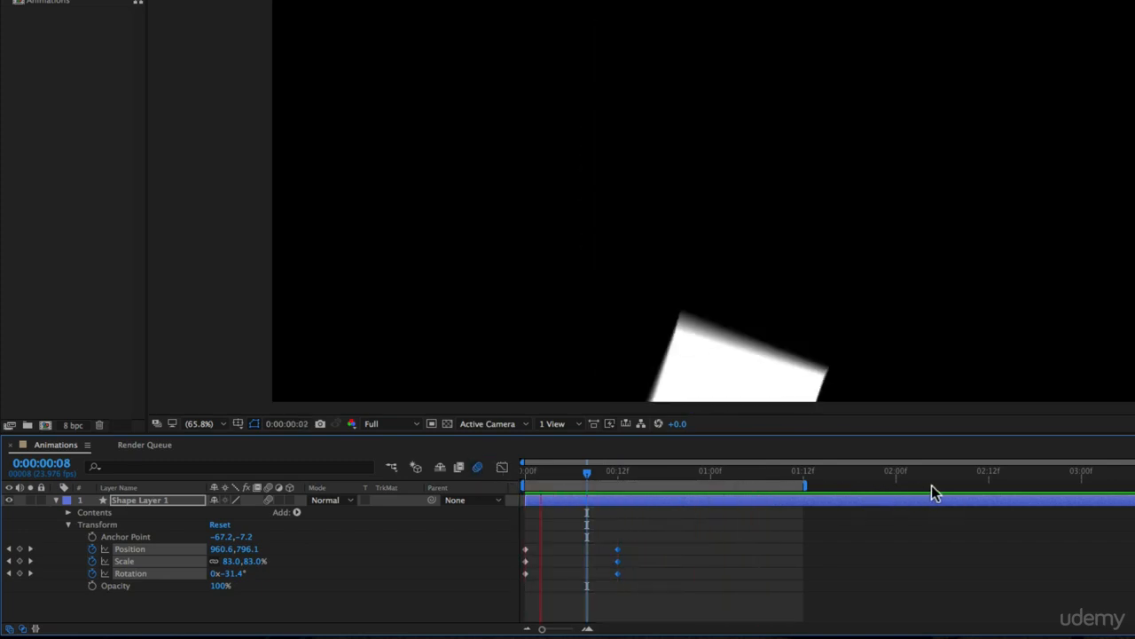
click(601, 475)
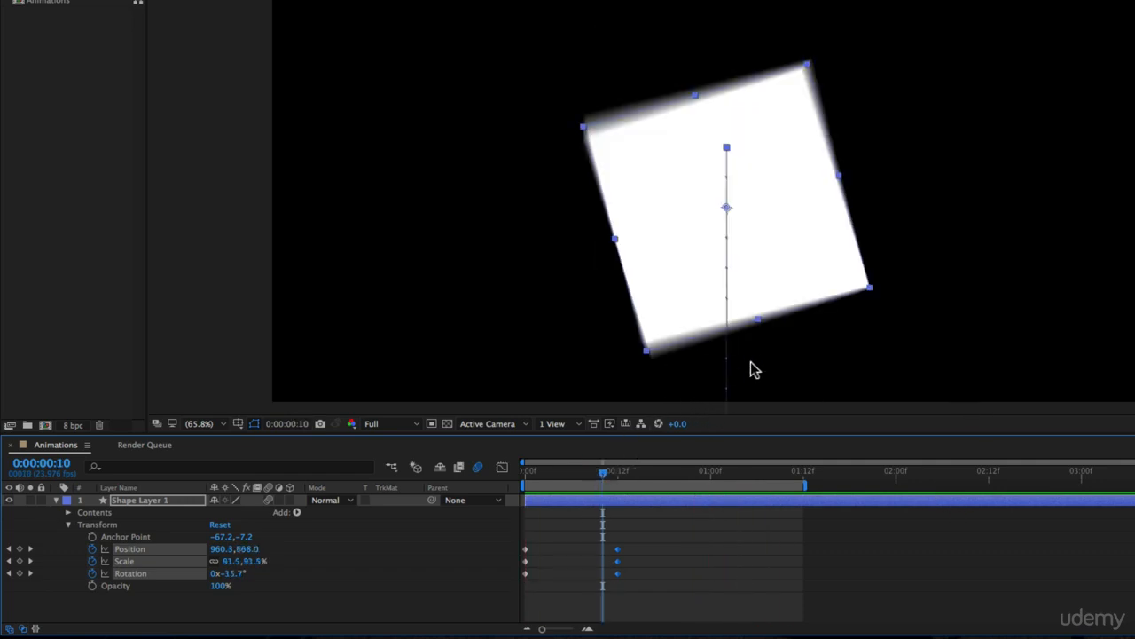
drag(595, 469, 536, 520)
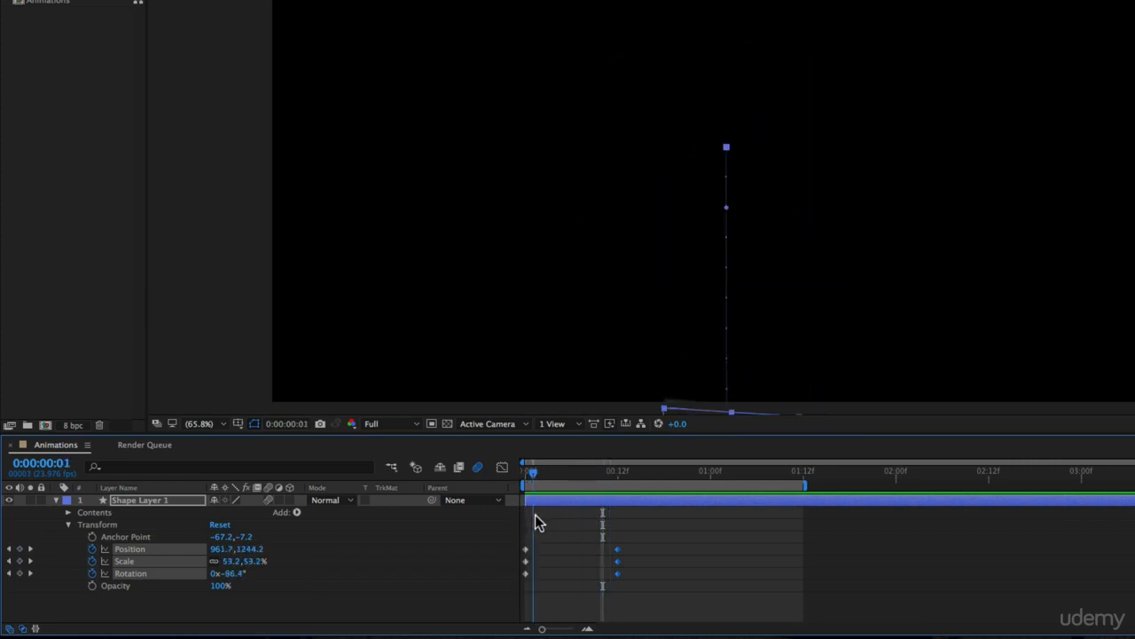
drag(535, 521, 541, 520)
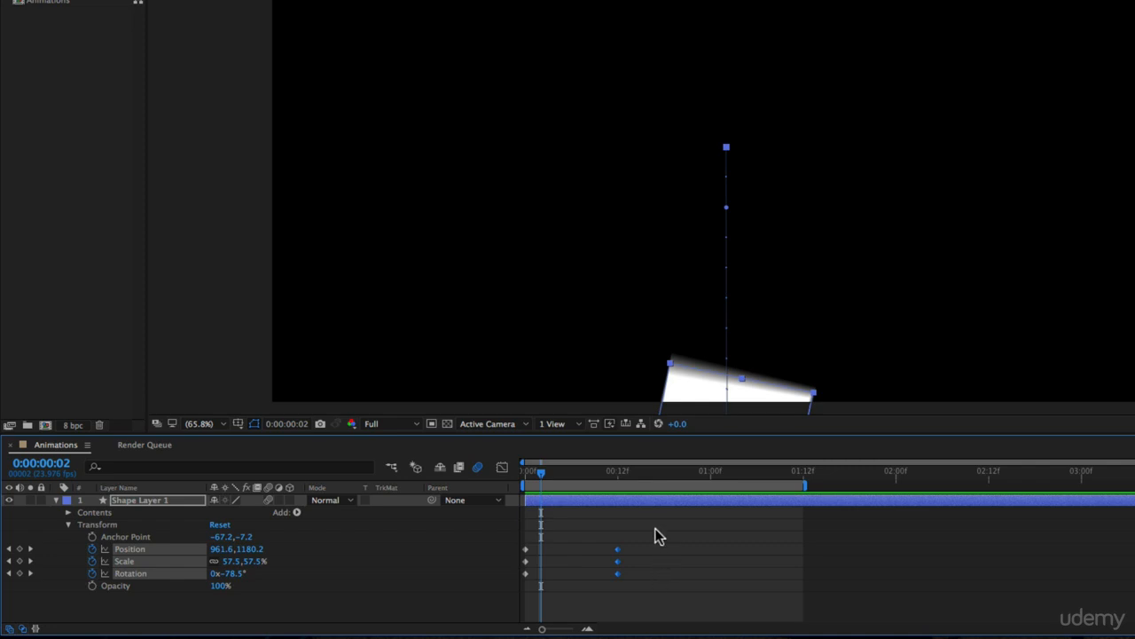
Show only the layer's Position property, apply Easy Ease to both of its keyframes and play back the motion.
click(630, 508)
key(p)
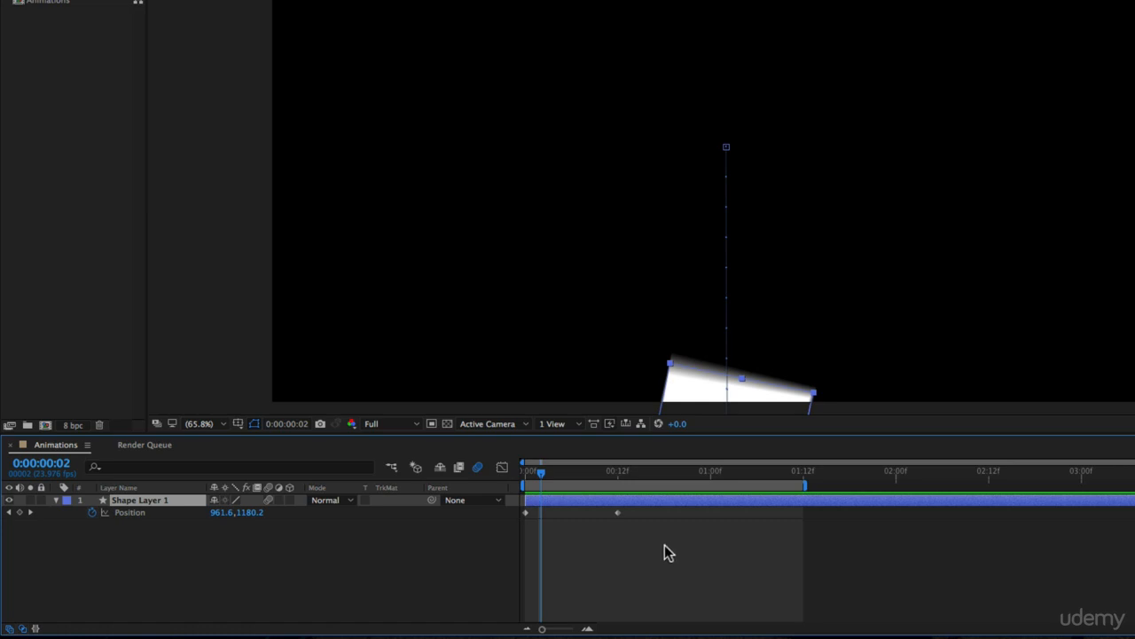
drag(664, 544, 508, 512)
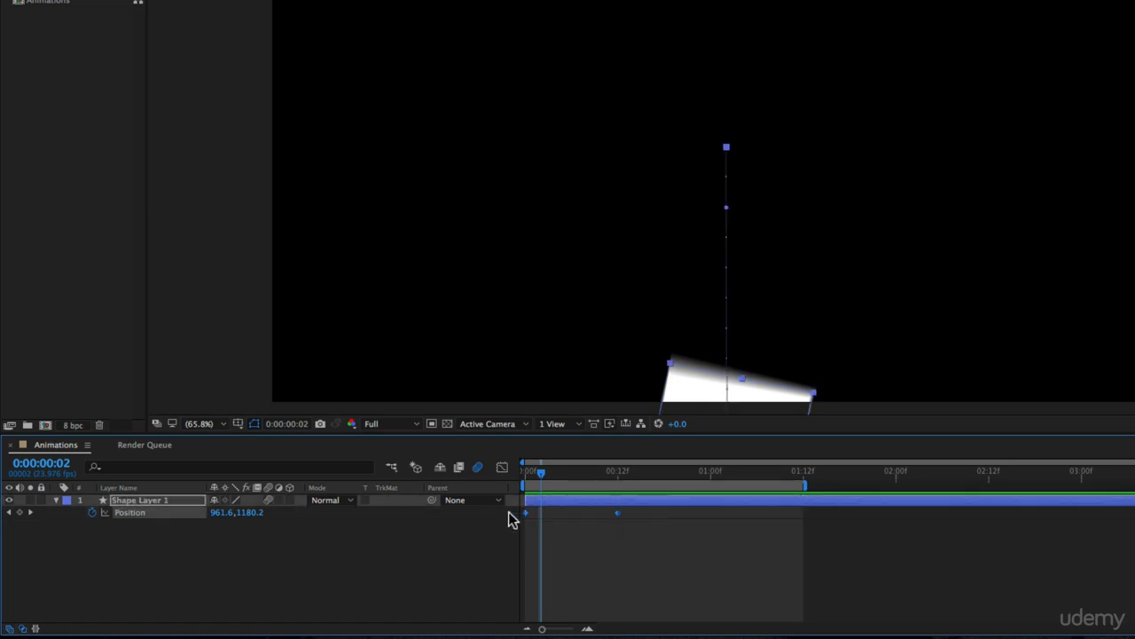
click(612, 515)
mouse_move(617, 512)
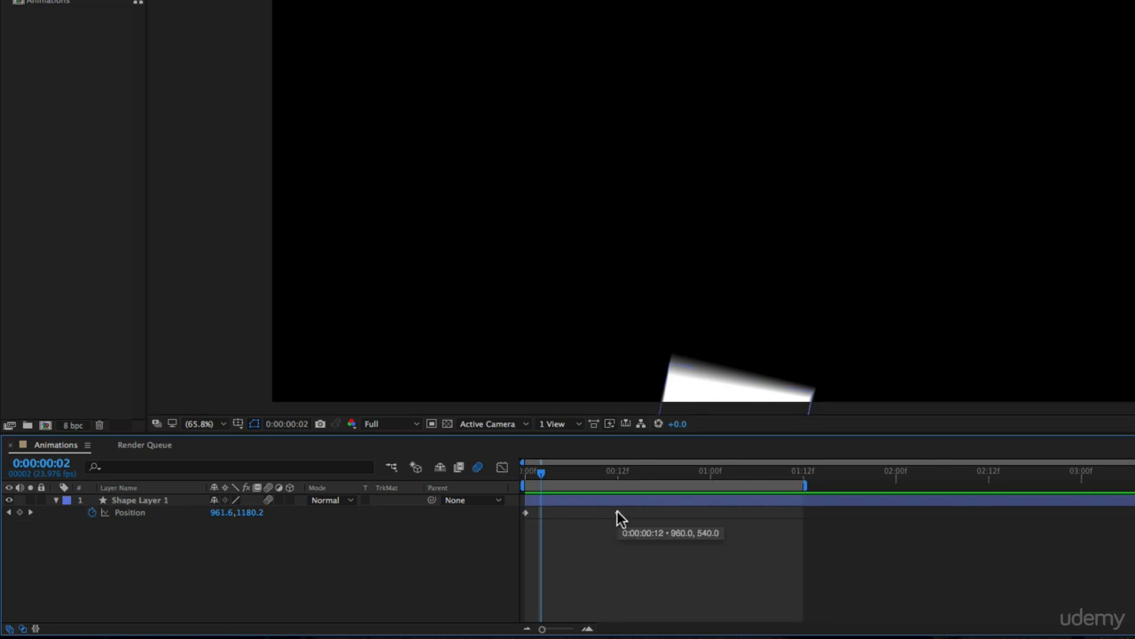
right_click(617, 512)
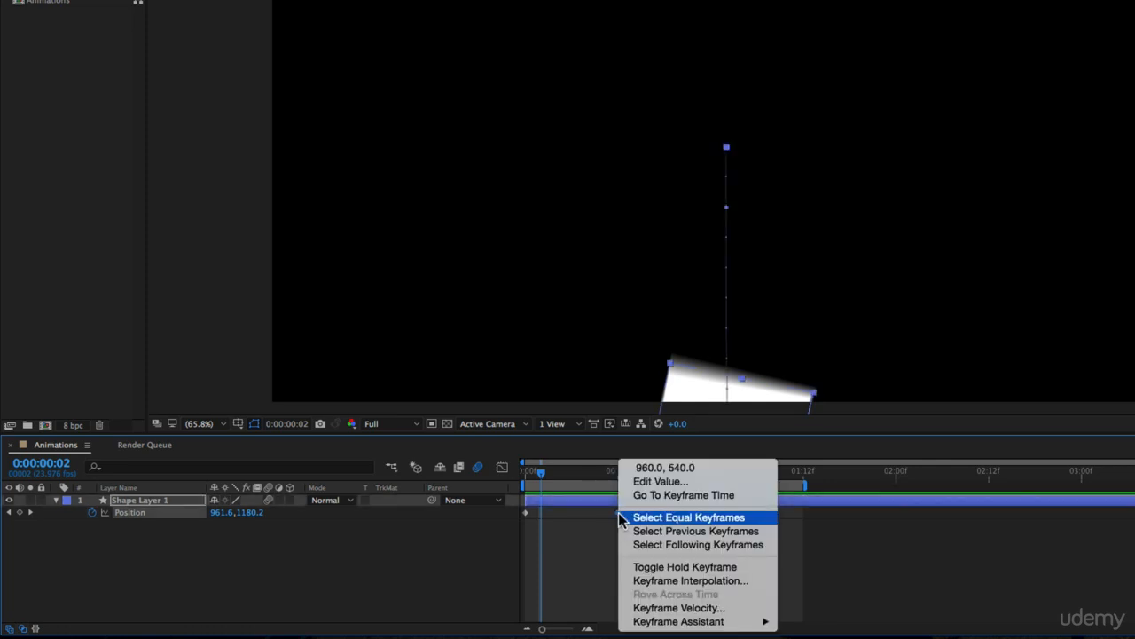
mouse_move(703, 622)
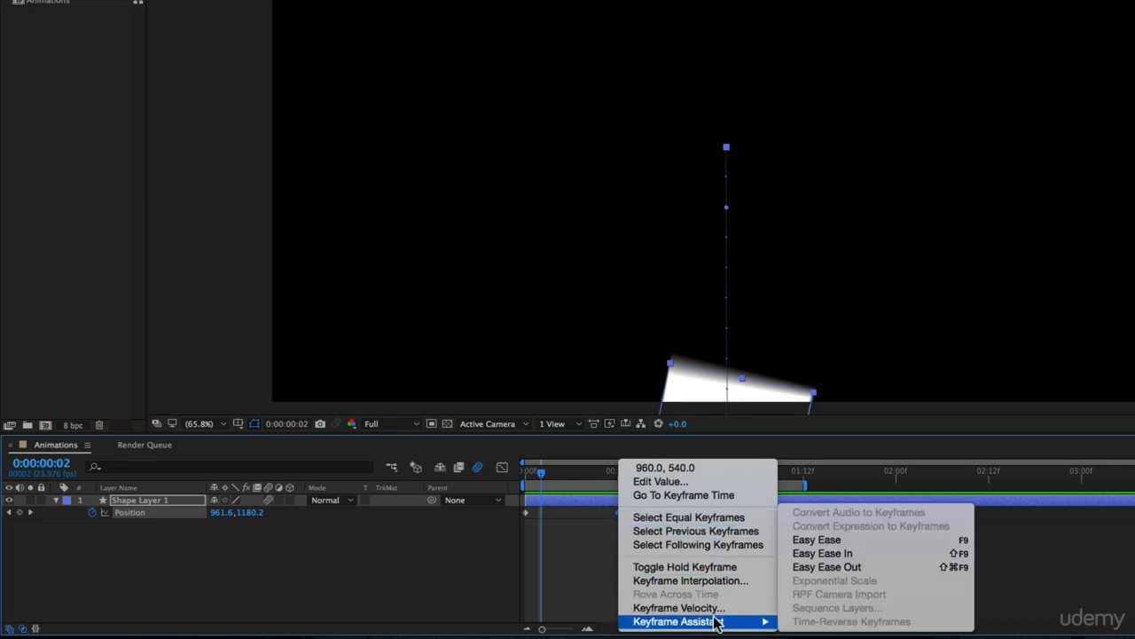
click(824, 543)
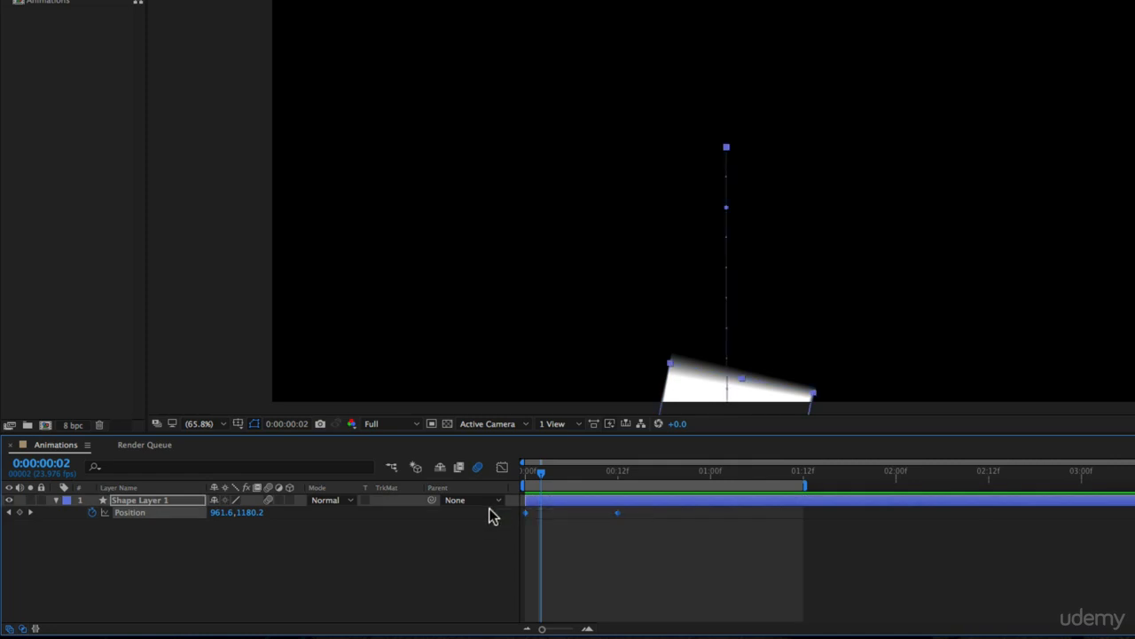
key(space)
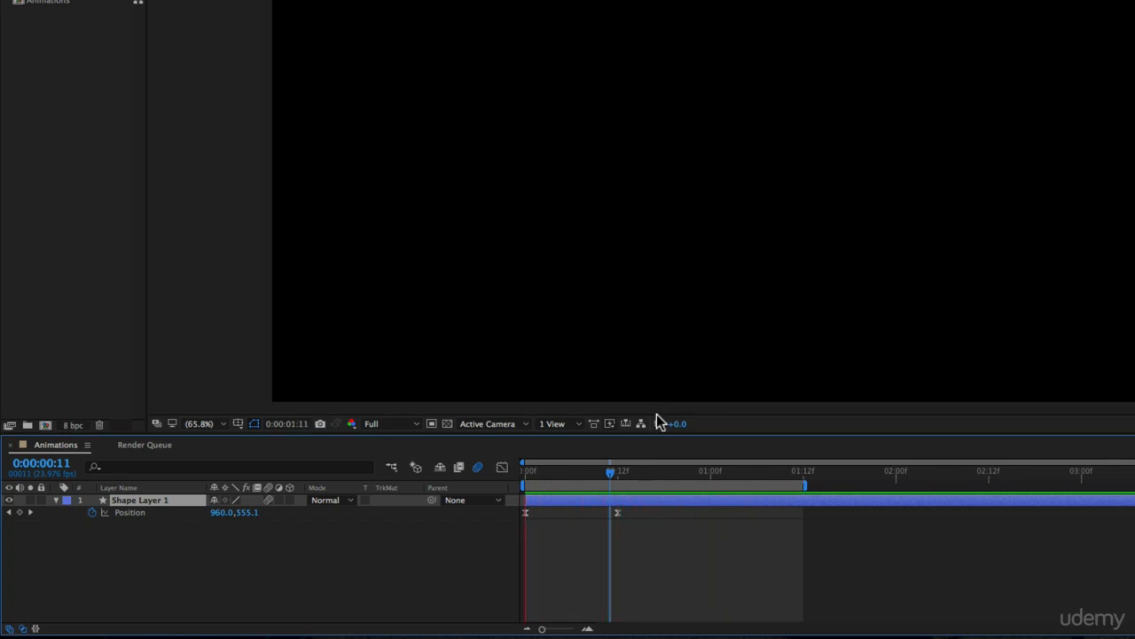
key(space)
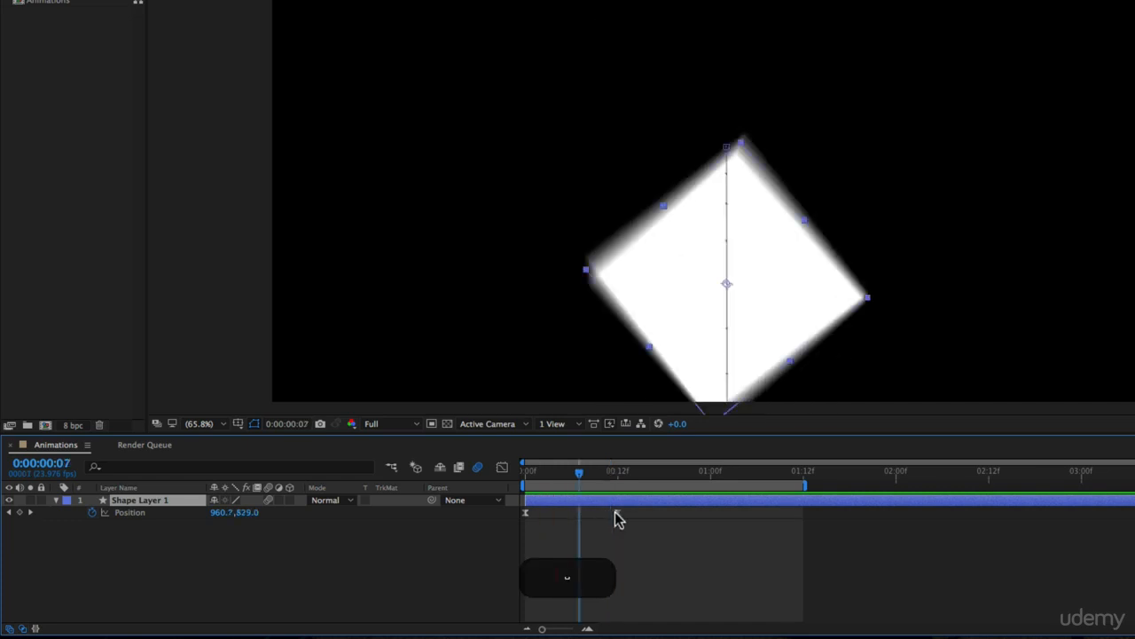
Move the ending Position keyframe to 0:00:01:00 and play back the eased movement.
drag(616, 513, 710, 514)
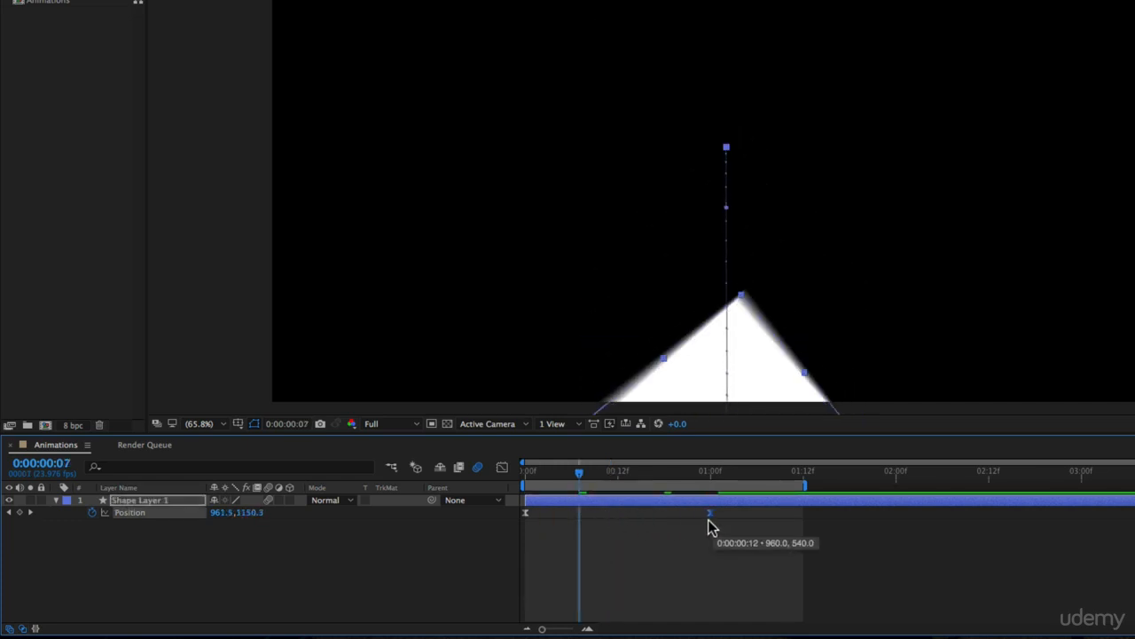
key(space)
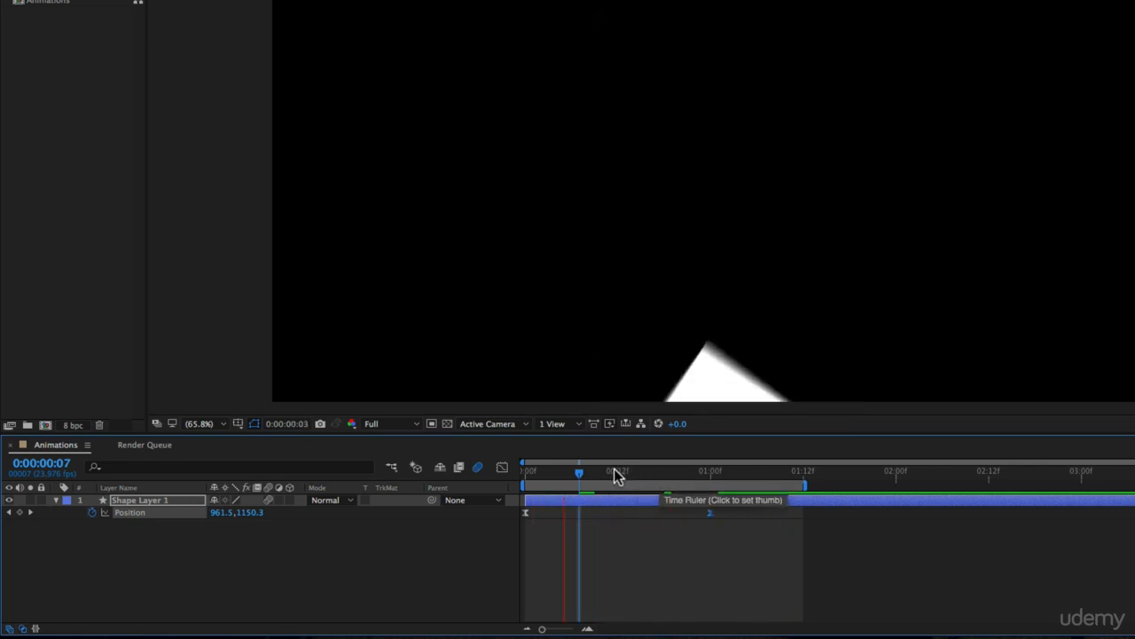
key(space)
drag(720, 475, 614, 480)
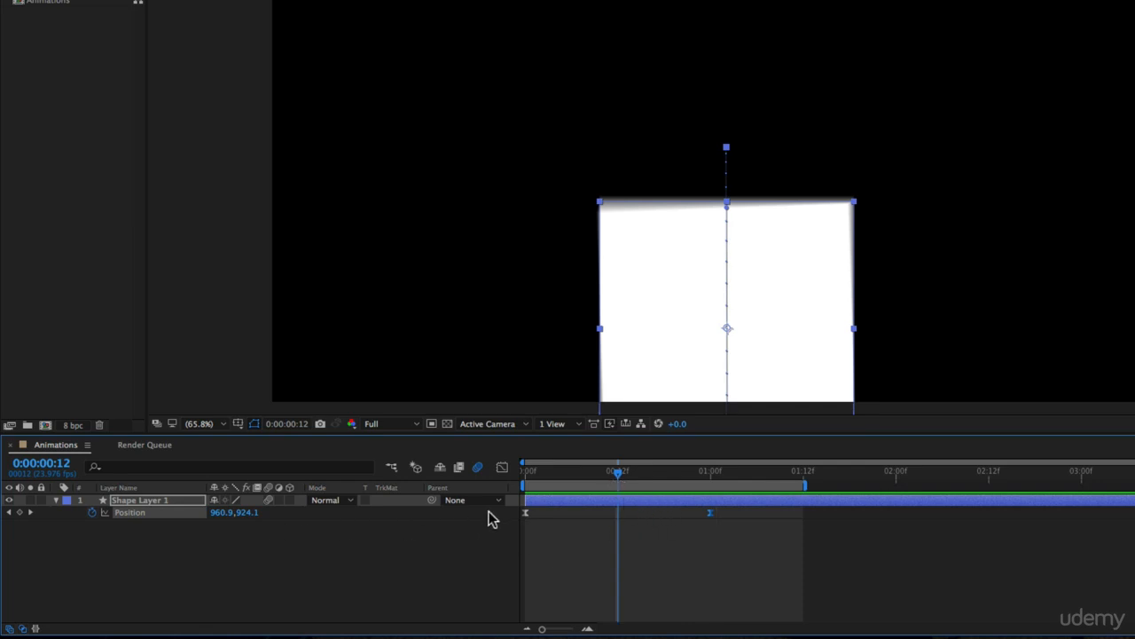
Show all keyframed properties of the layer and move the ending Scale and Rotation keyframes to 0:00:01:00.
key(u)
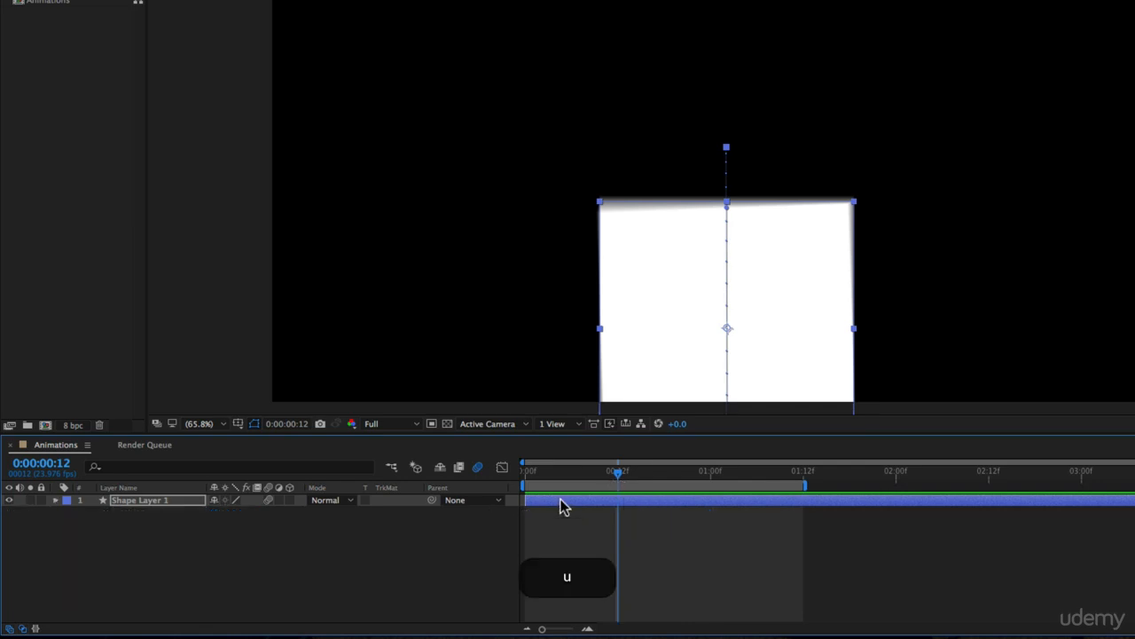
key(u)
click(724, 549)
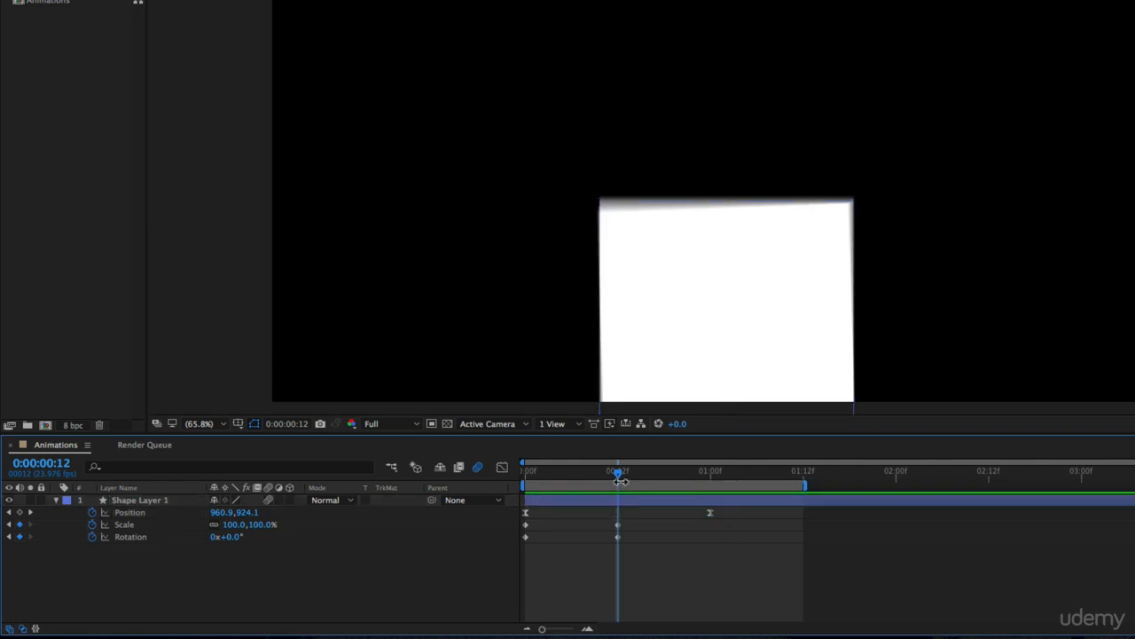
drag(620, 480, 727, 474)
drag(636, 521, 610, 550)
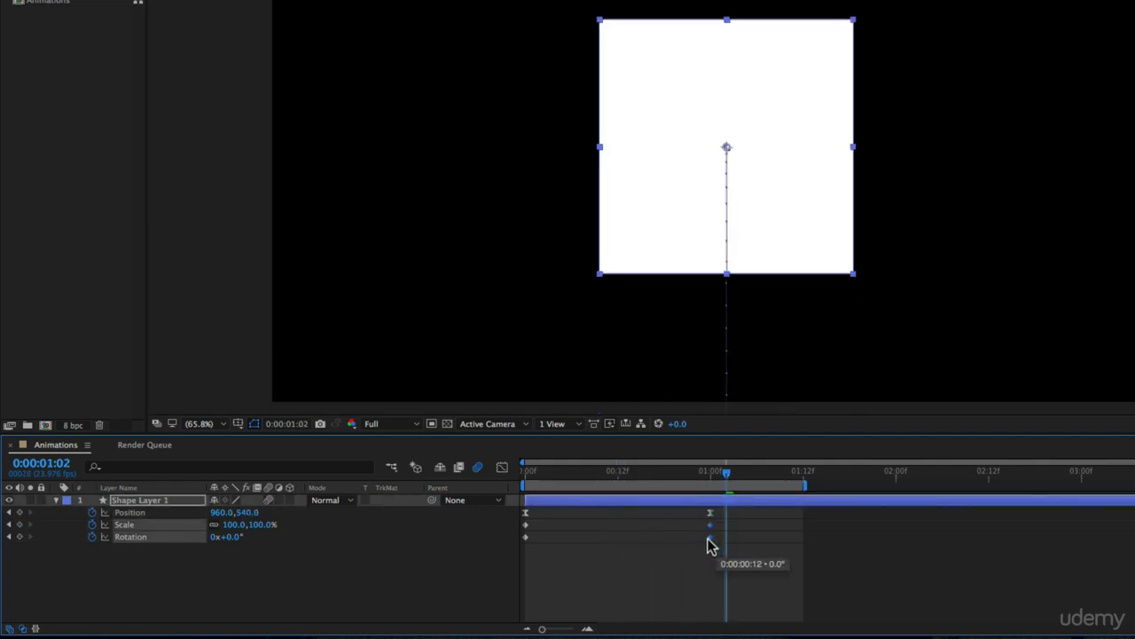
key(space)
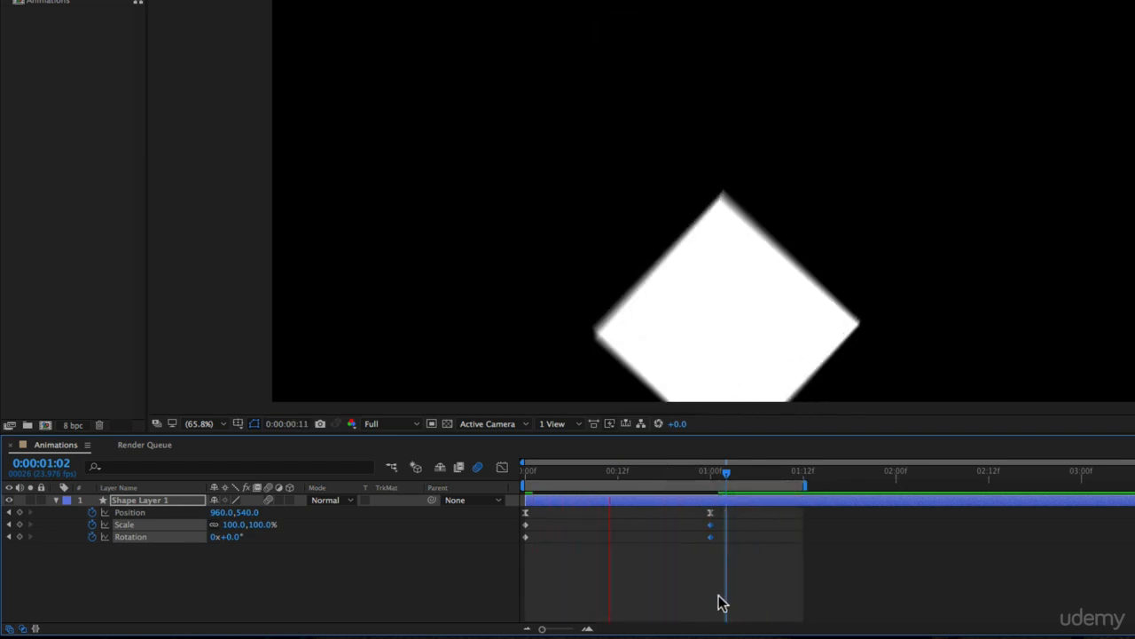
key(space)
Apply Easy Ease to all Scale and Rotation keyframes and play back the animation.
drag(753, 575, 526, 523)
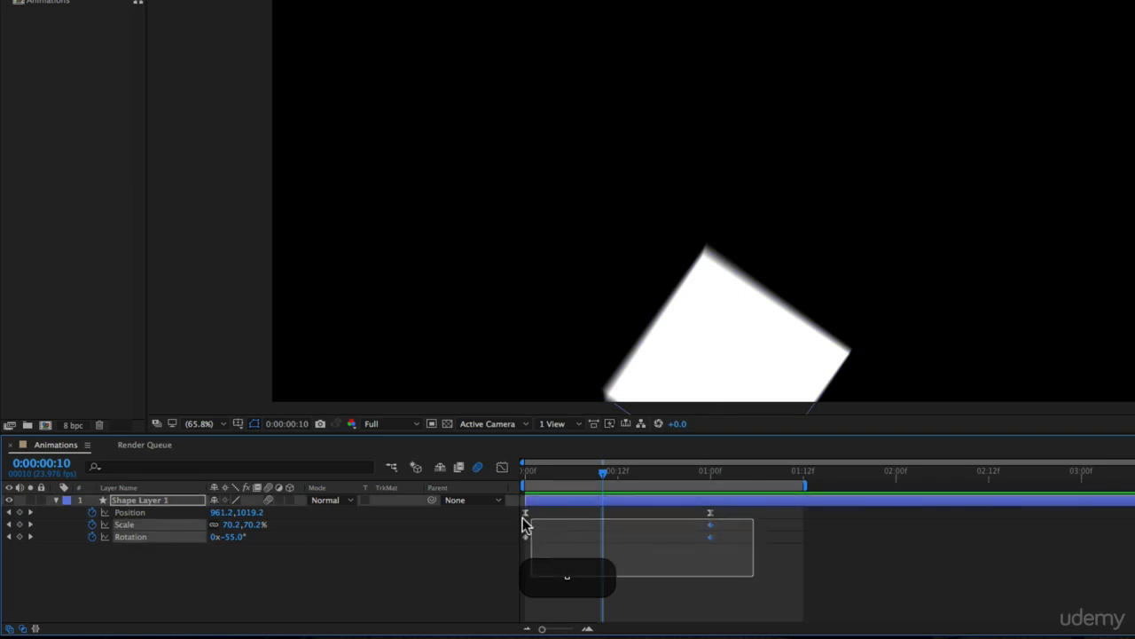
right_click(710, 524)
mouse_move(807, 623)
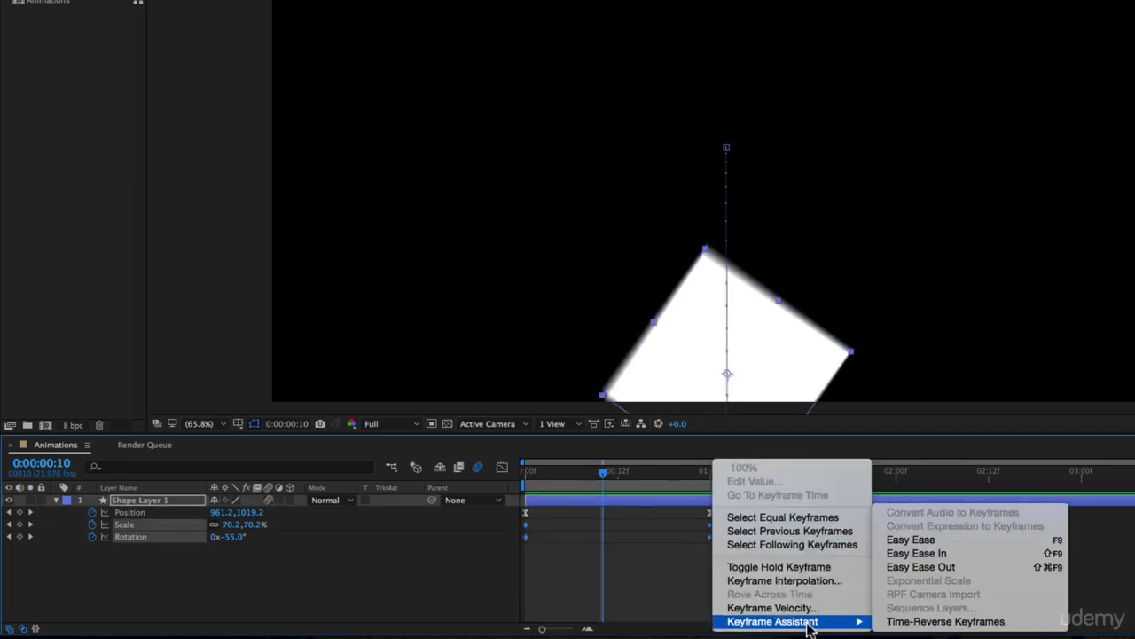
click(935, 540)
key(space)
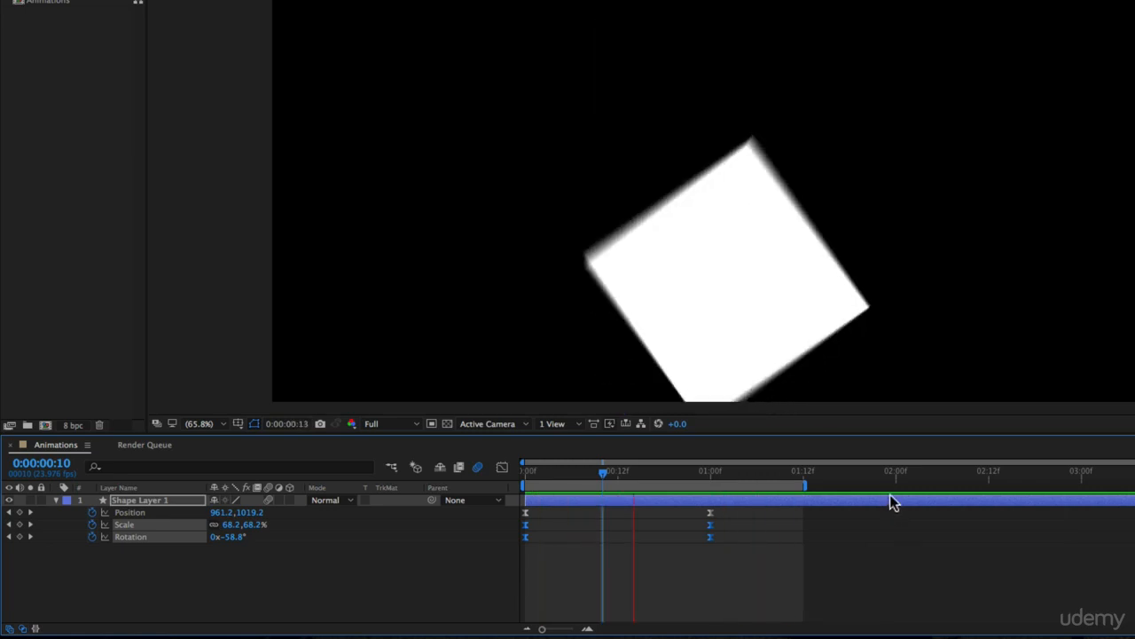